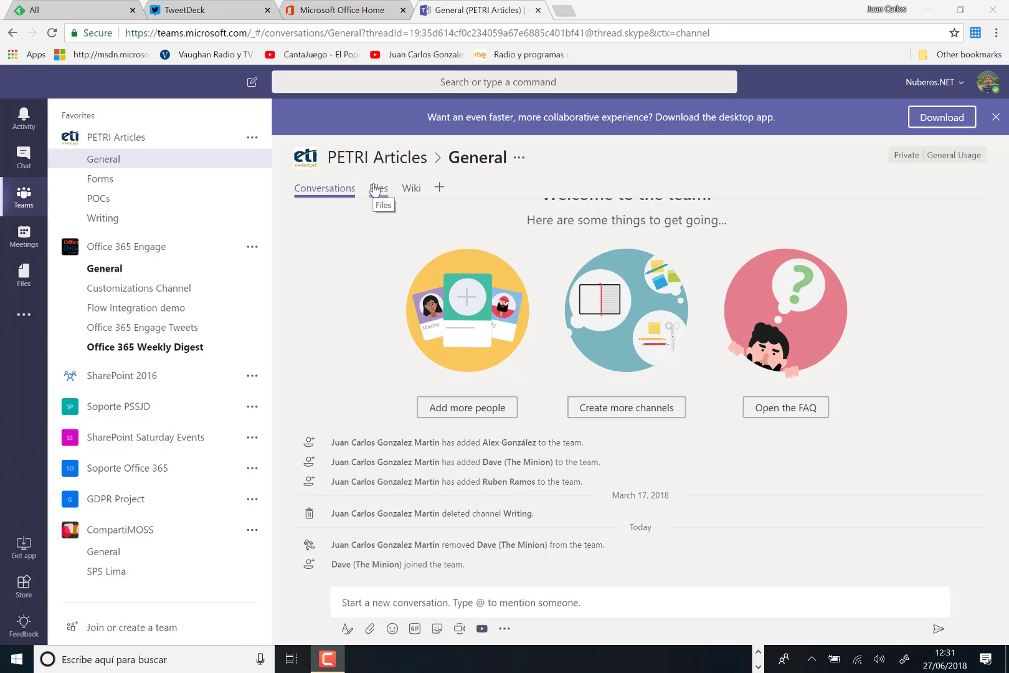
- Through Manage team, remove the third member from PETRI Articles, leaving one owner and two members
{"action": "left_click", "coordinate": [252, 138]}
{"action": "left_click", "coordinate": [274, 204]}
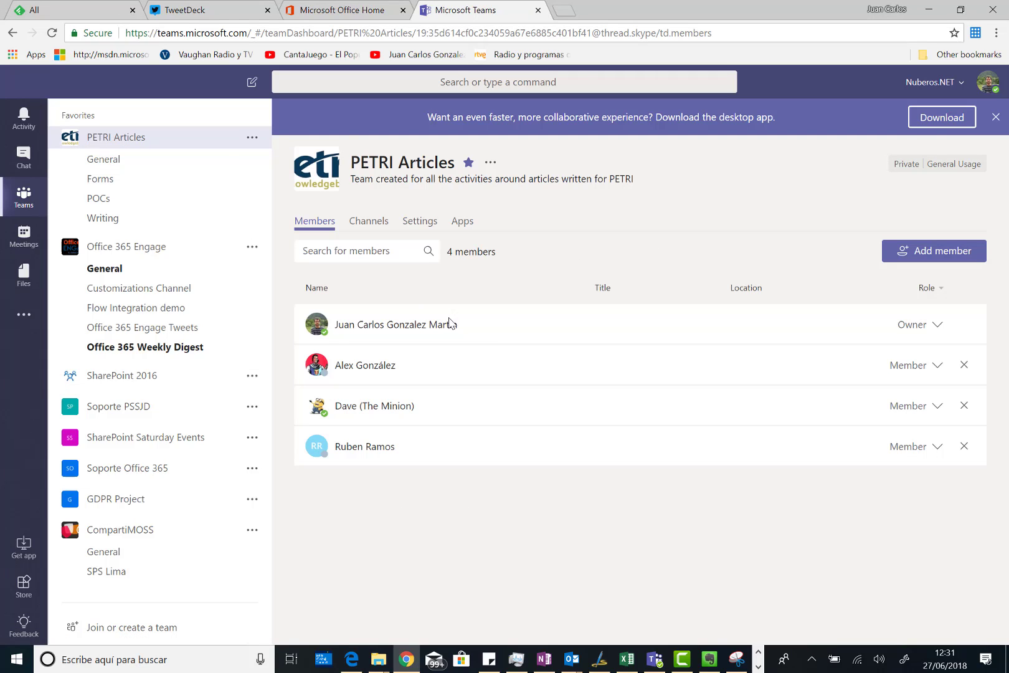
{"action": "left_click", "coordinate": [964, 407]}
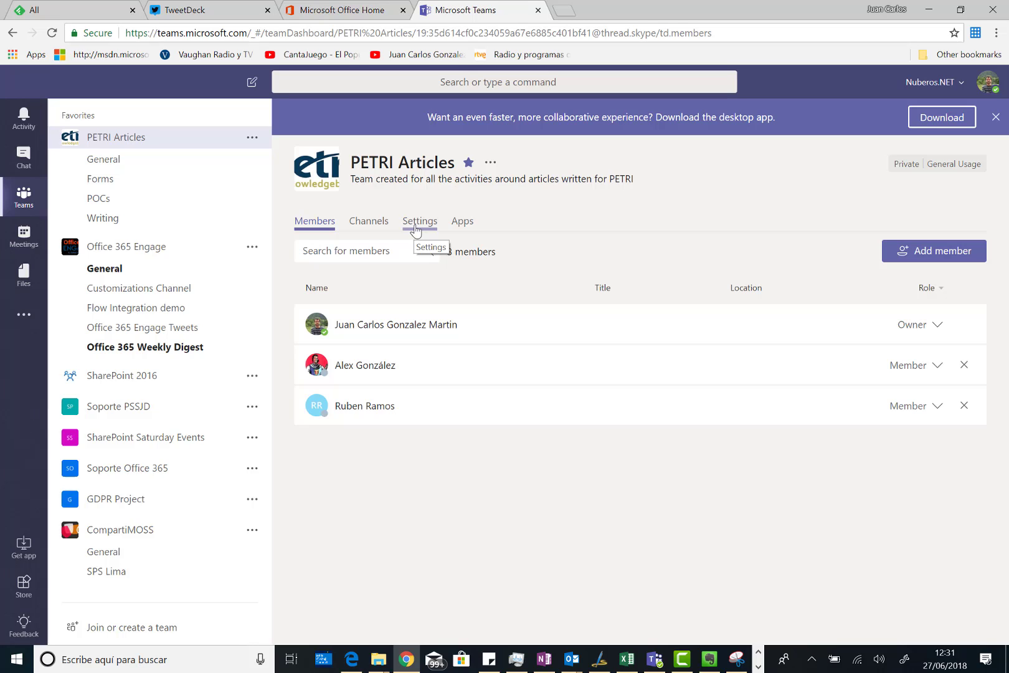
- In the PETRI Articles settings, expand the Team code section and reset the code
{"action": "left_click", "coordinate": [416, 228]}
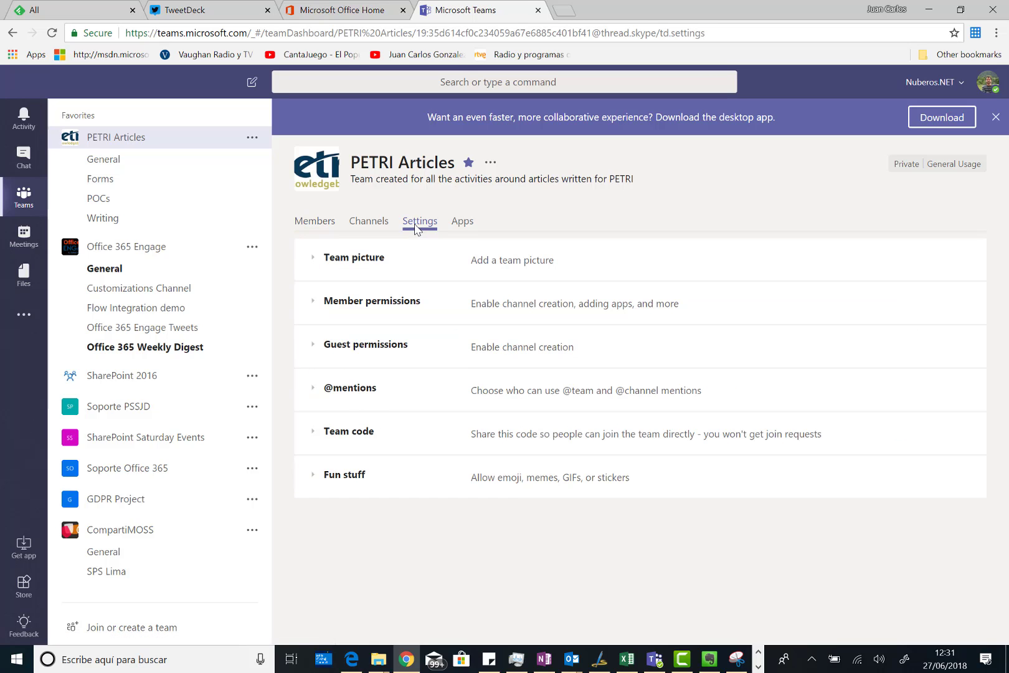
{"action": "left_click", "coordinate": [315, 435]}
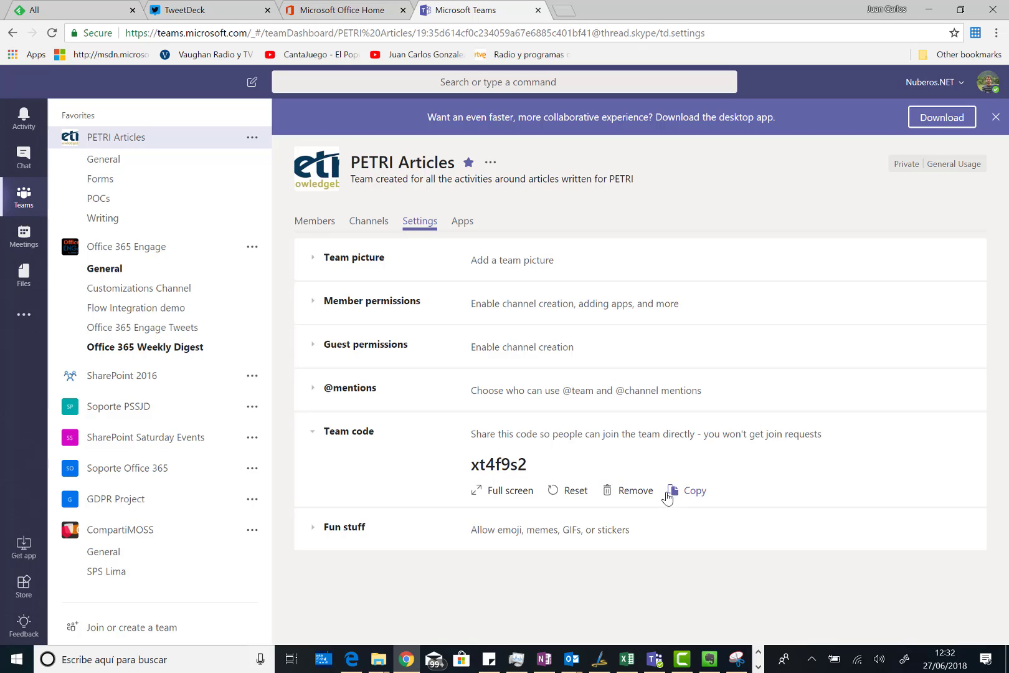
{"action": "left_click", "coordinate": [573, 492]}
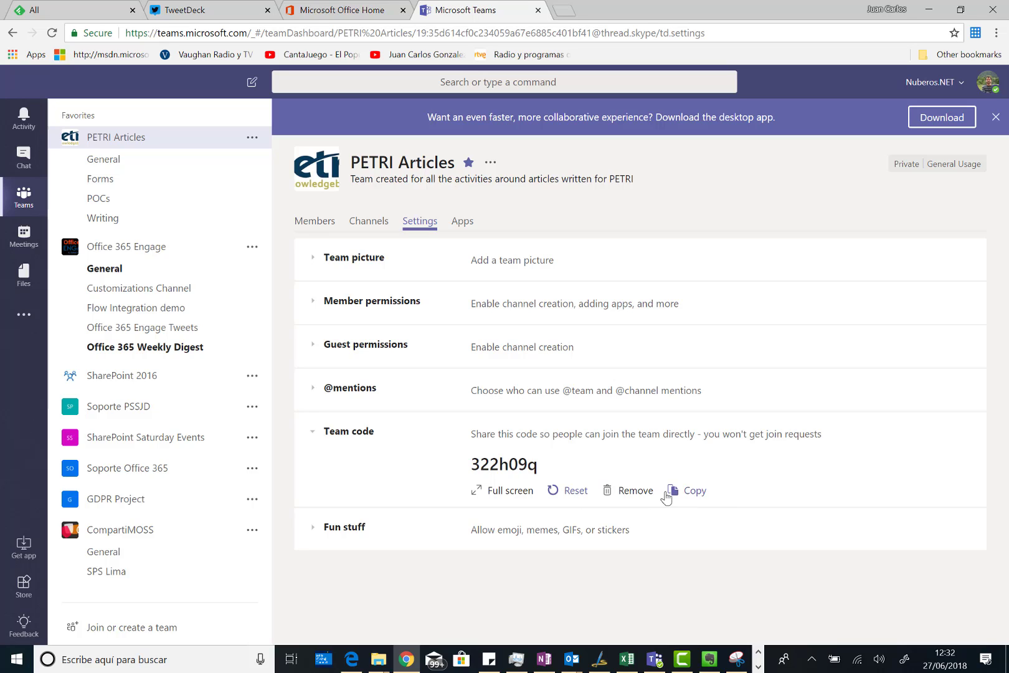
- Remove the old PETRI Articles code, generate a new one and copy it to the clipboard
{"action": "left_click", "coordinate": [613, 495]}
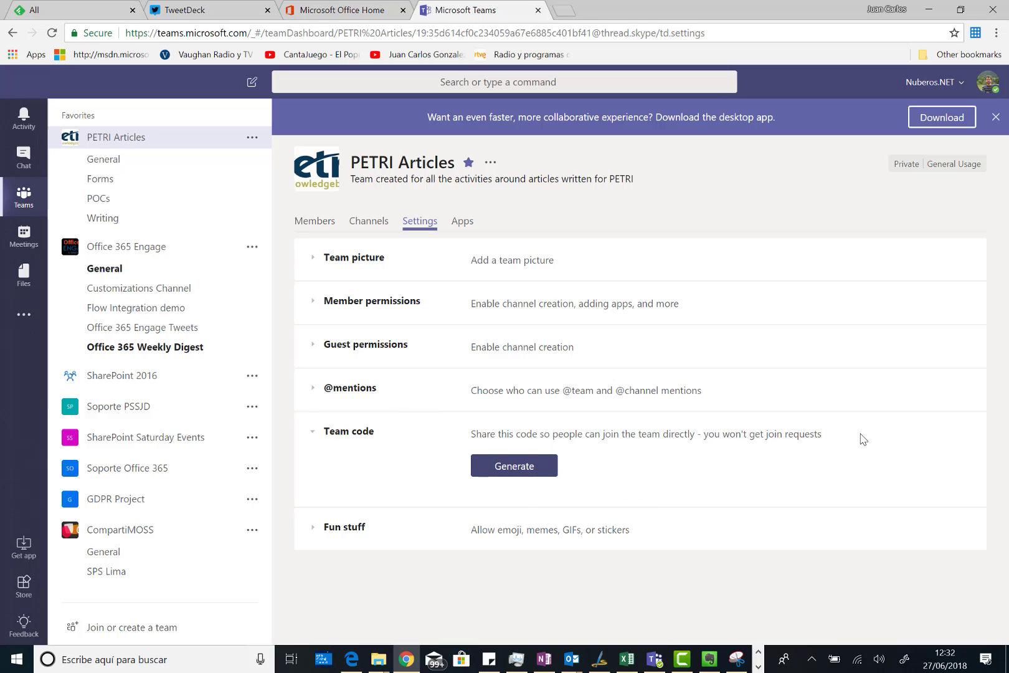
{"action": "left_click", "coordinate": [516, 472]}
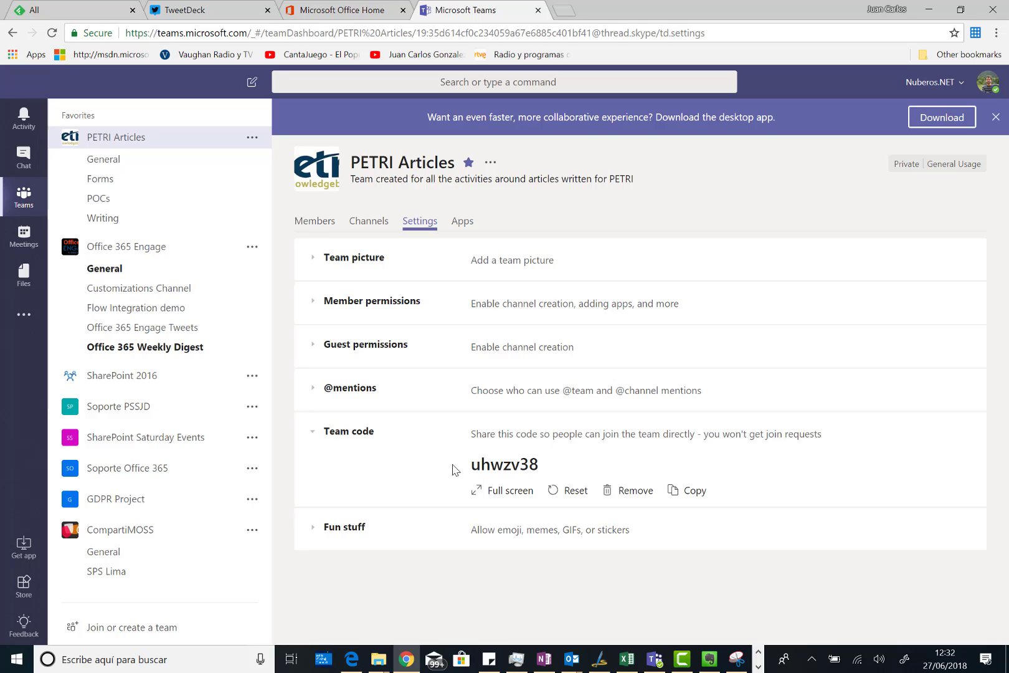
{"action": "double_click", "coordinate": [570, 466]}
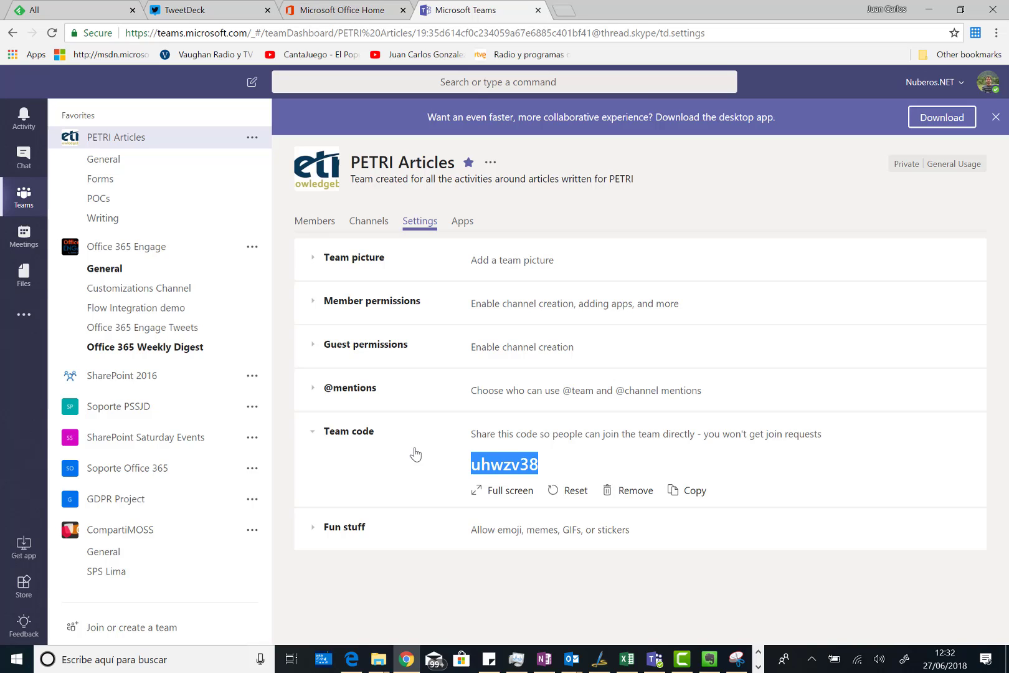
{"action": "left_click", "coordinate": [696, 492]}
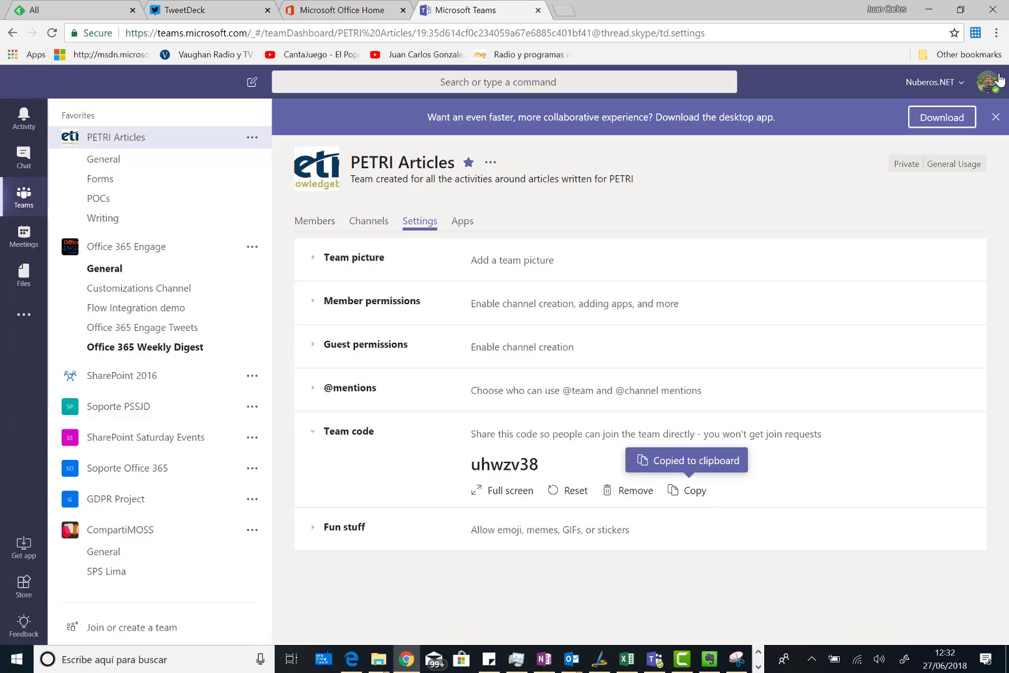
- Open a Chrome incognito window and load teams.microsoft.com, fixing the mistyped address
{"action": "left_click", "coordinate": [996, 33]}
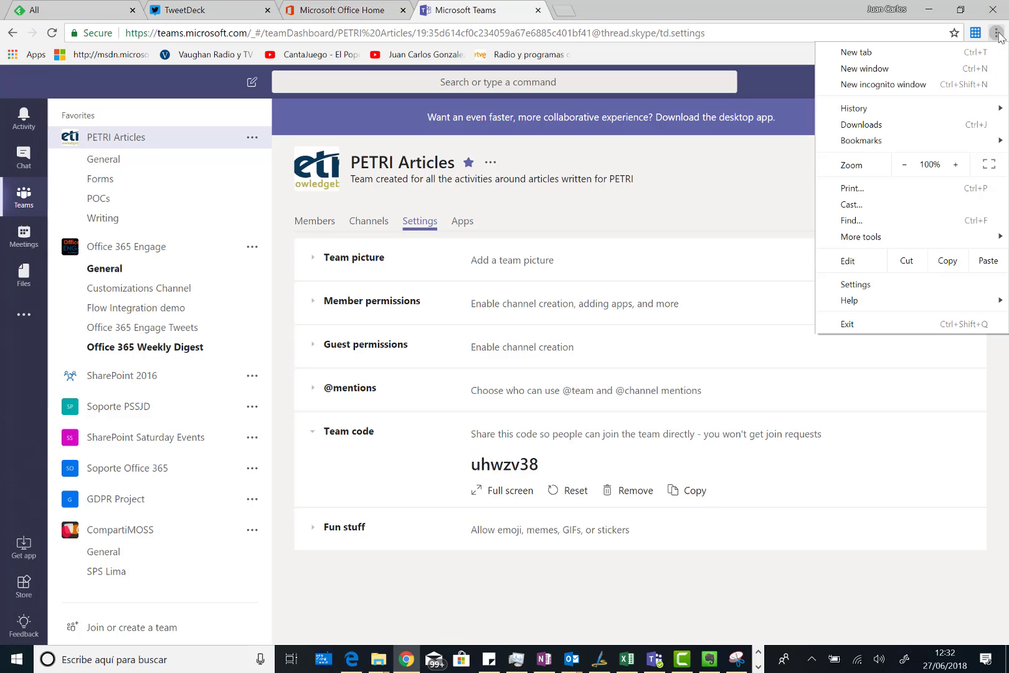
{"action": "left_click", "coordinate": [889, 89]}
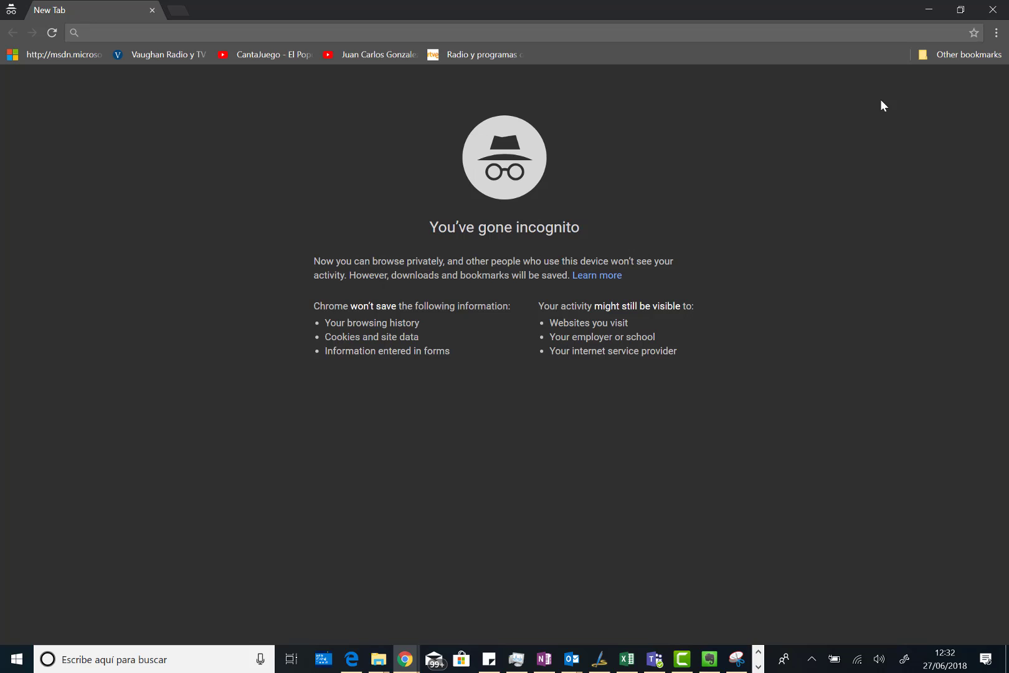
{"action": "type", "text": "team."}
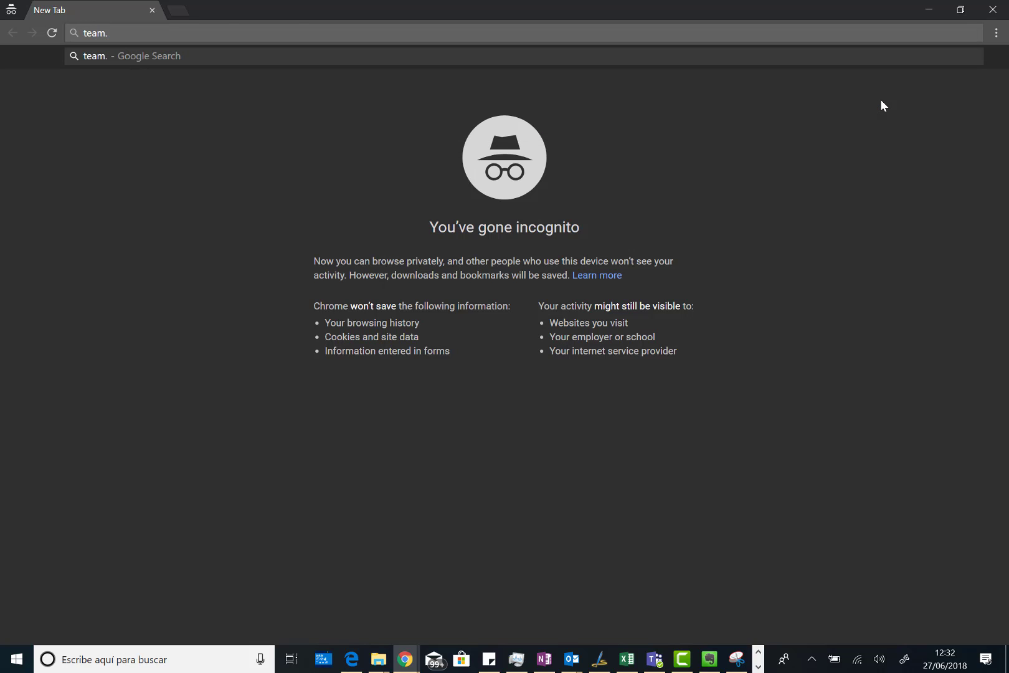
{"action": "type", "text": "microsoft.comn"}
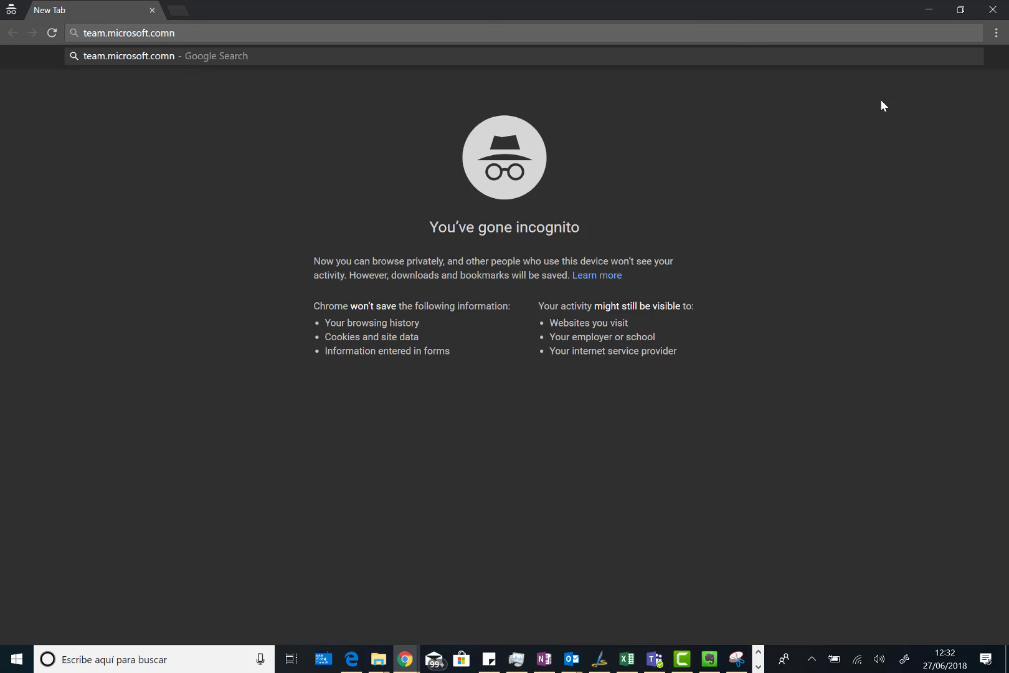
{"action": "key", "text": "BackSpace"}
{"action": "key", "text": "Return"}
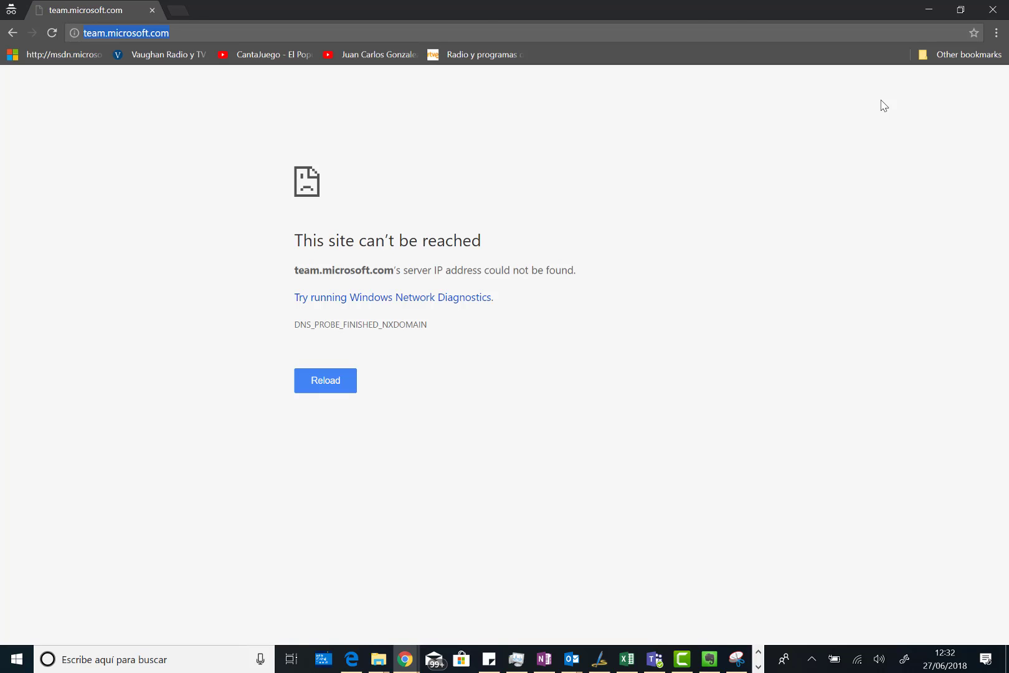
{"action": "left_click", "coordinate": [105, 34]}
{"action": "type", "text": "s"}
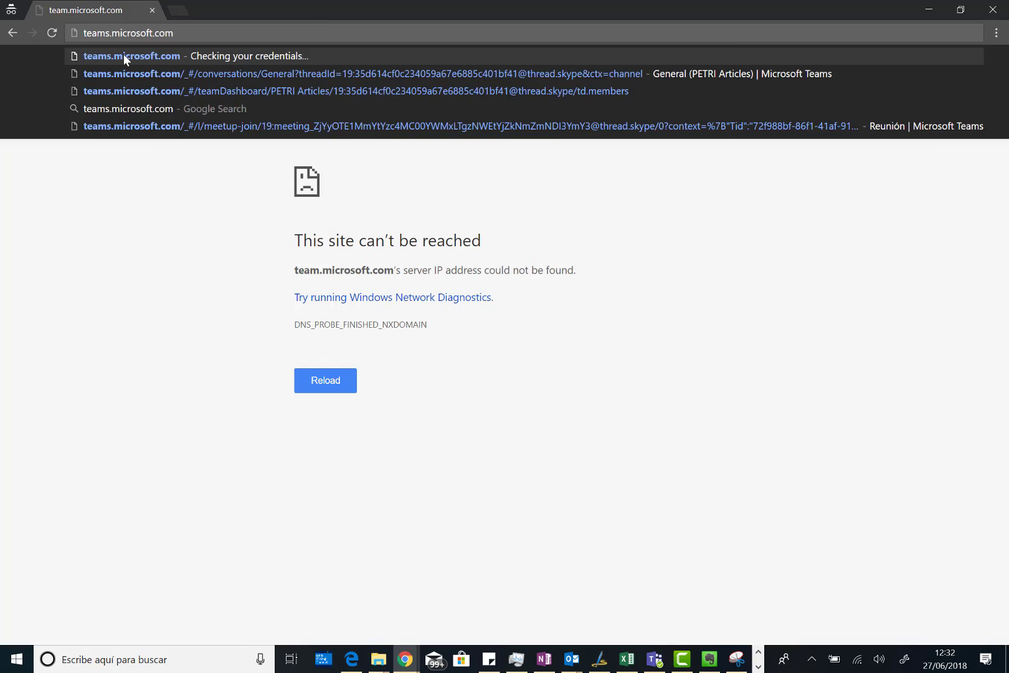
{"action": "key", "text": "Return"}
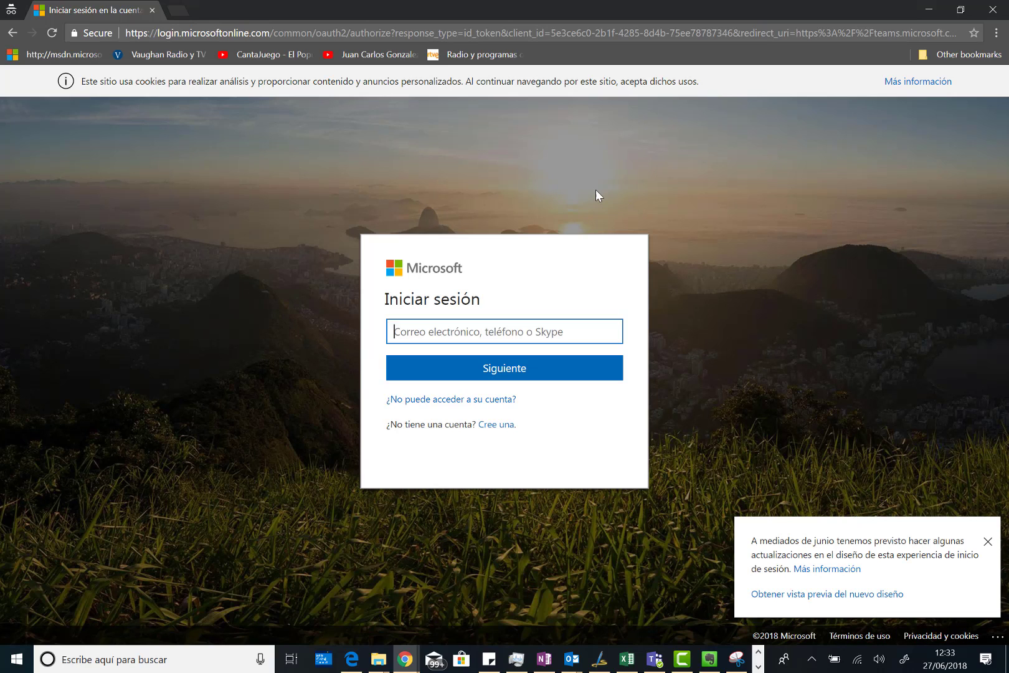
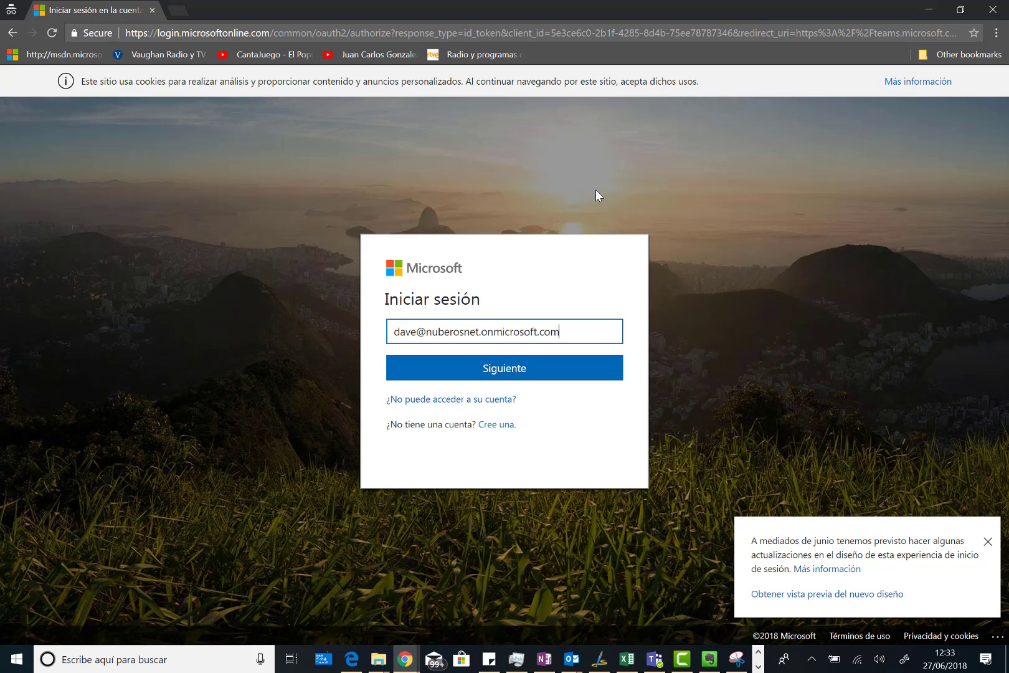
- Sign in to Microsoft with the second user's onmicrosoft.com account e-mail and password
{"action": "key", "text": "Return"}
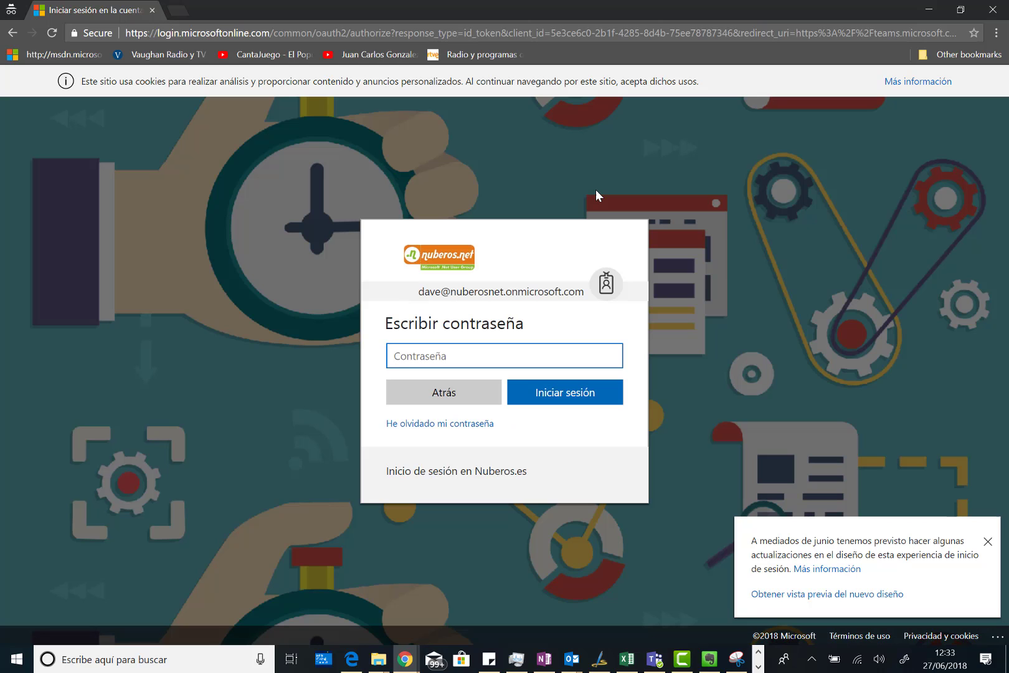
{"action": "type", "text": "•••"}
{"action": "key", "text": "Return"}
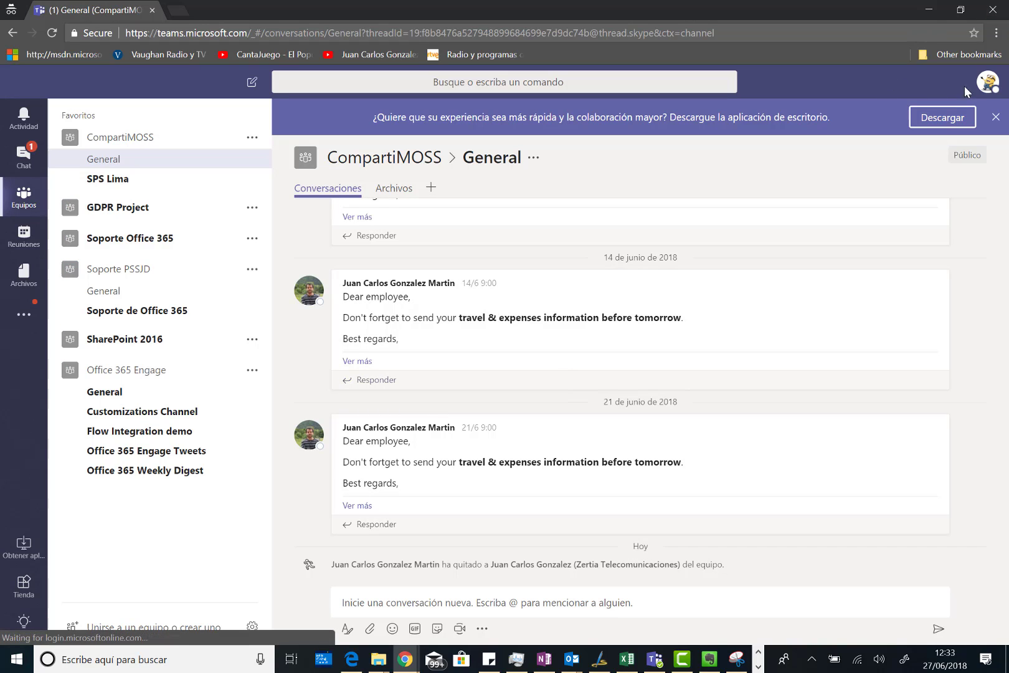
- In Configuración, set Idioma to English (United States), then save and restart Teams
{"action": "left_click", "coordinate": [984, 91]}
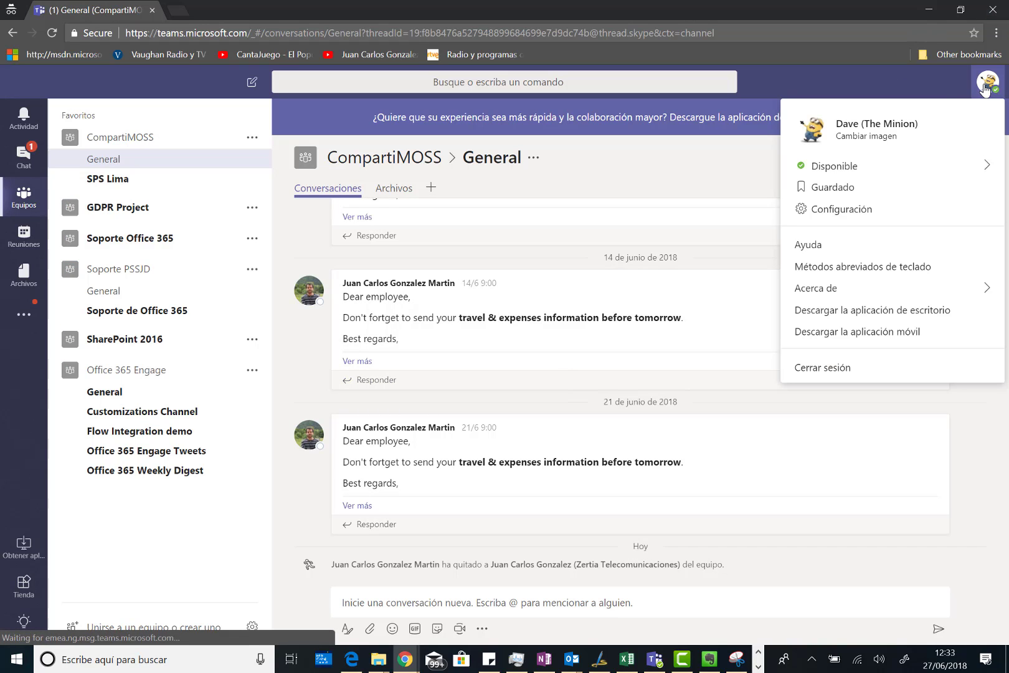
{"action": "left_click", "coordinate": [828, 288]}
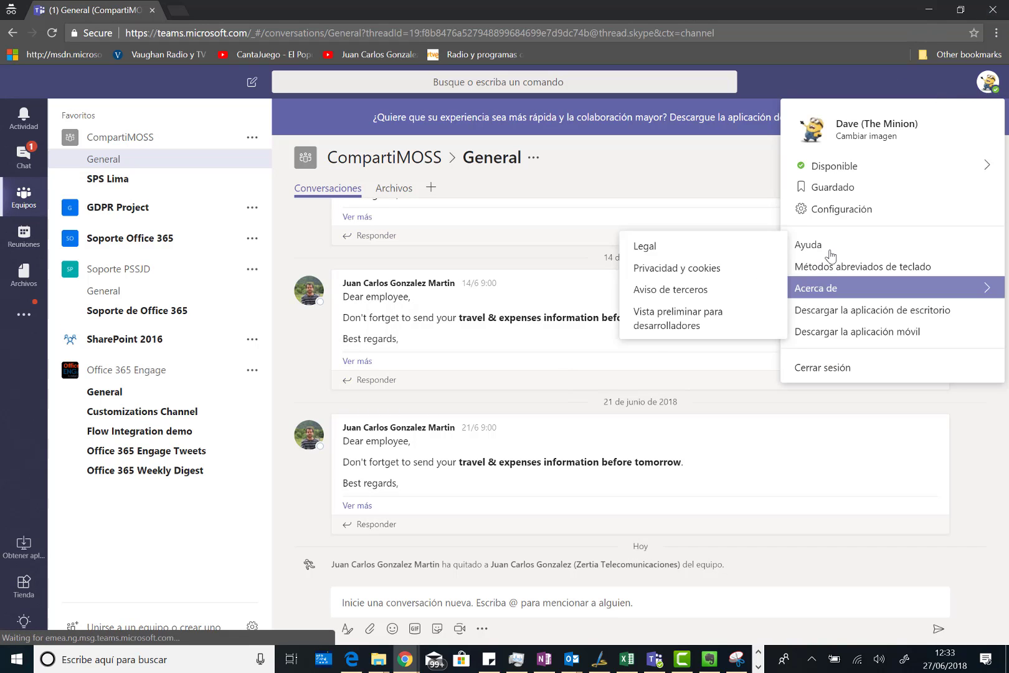
{"action": "left_click", "coordinate": [842, 211]}
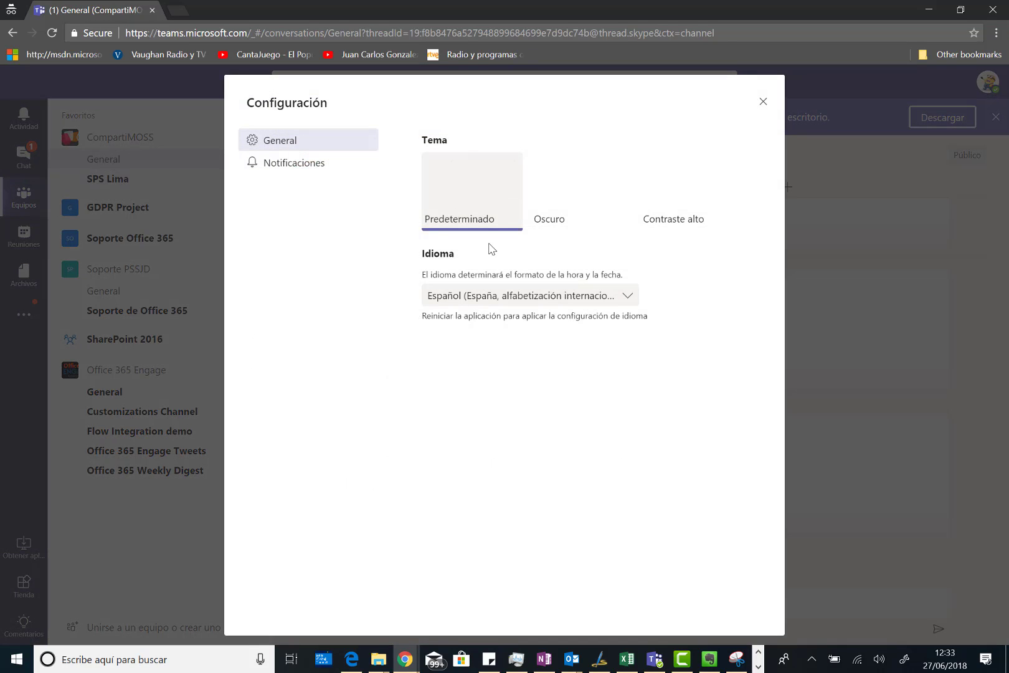
{"action": "left_click", "coordinate": [467, 298]}
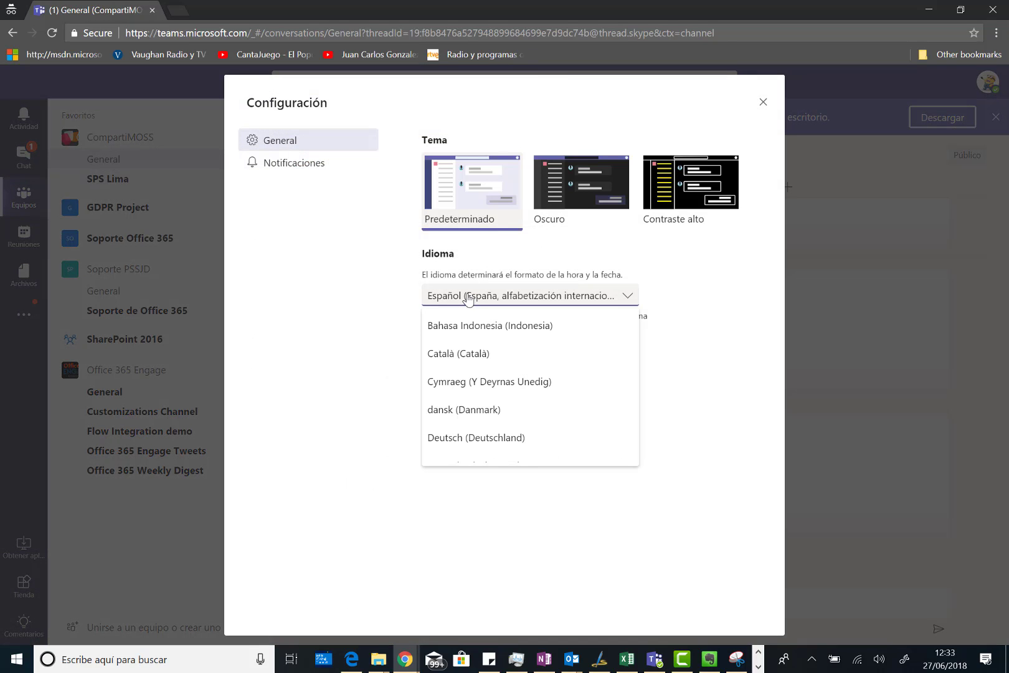
{"action": "scroll", "coordinate": [509, 398], "scroll_direction": "down", "scroll_amount": 5}
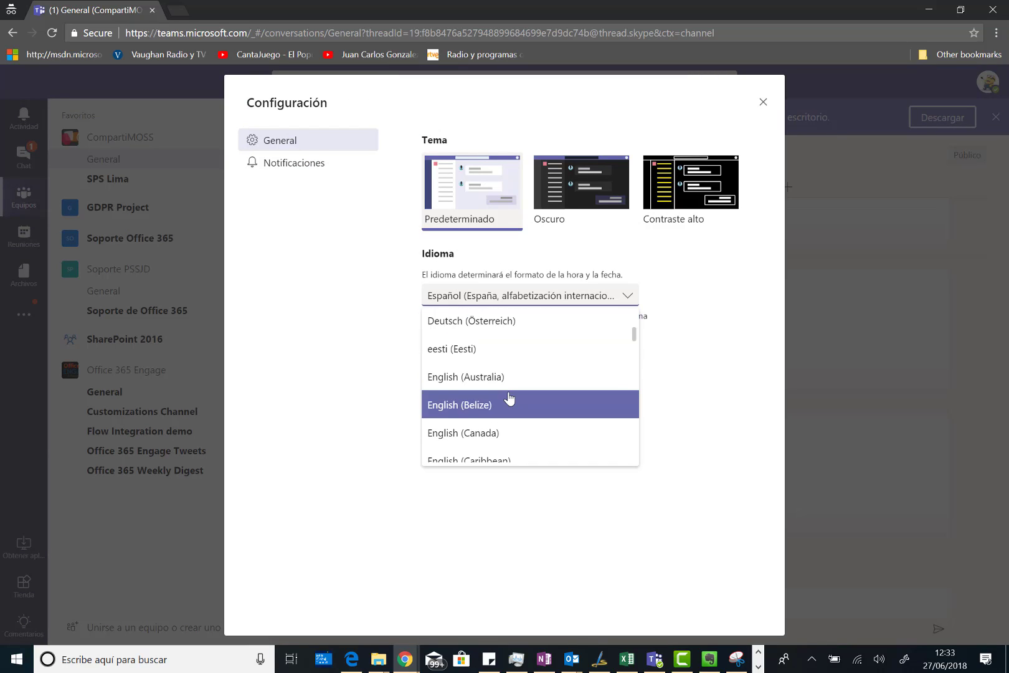
{"action": "scroll", "coordinate": [509, 399], "scroll_direction": "down", "scroll_amount": 8}
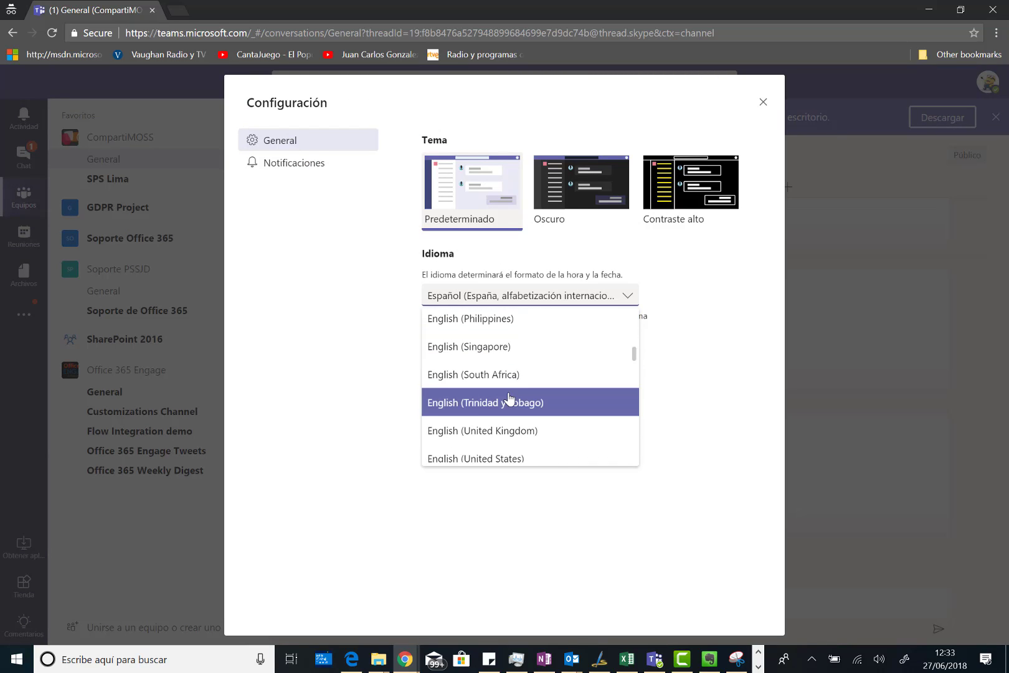
{"action": "left_click", "coordinate": [502, 352]}
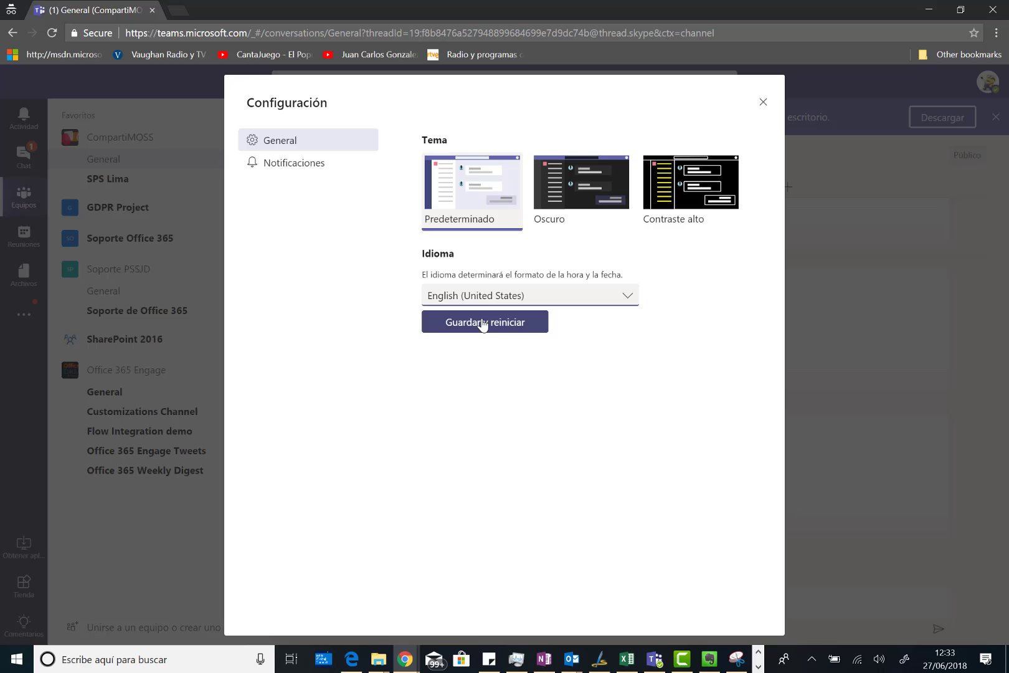
{"action": "left_click", "coordinate": [517, 322]}
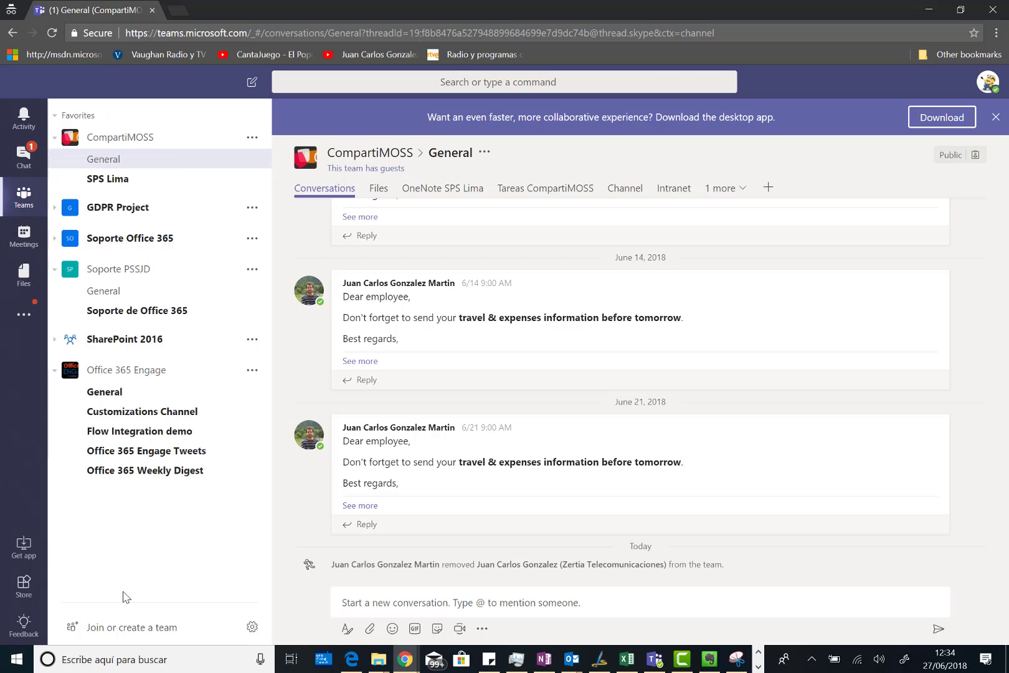
- Paste the copied PETRI Articles code under Join a team with a code and join the team
{"action": "left_click", "coordinate": [110, 629]}
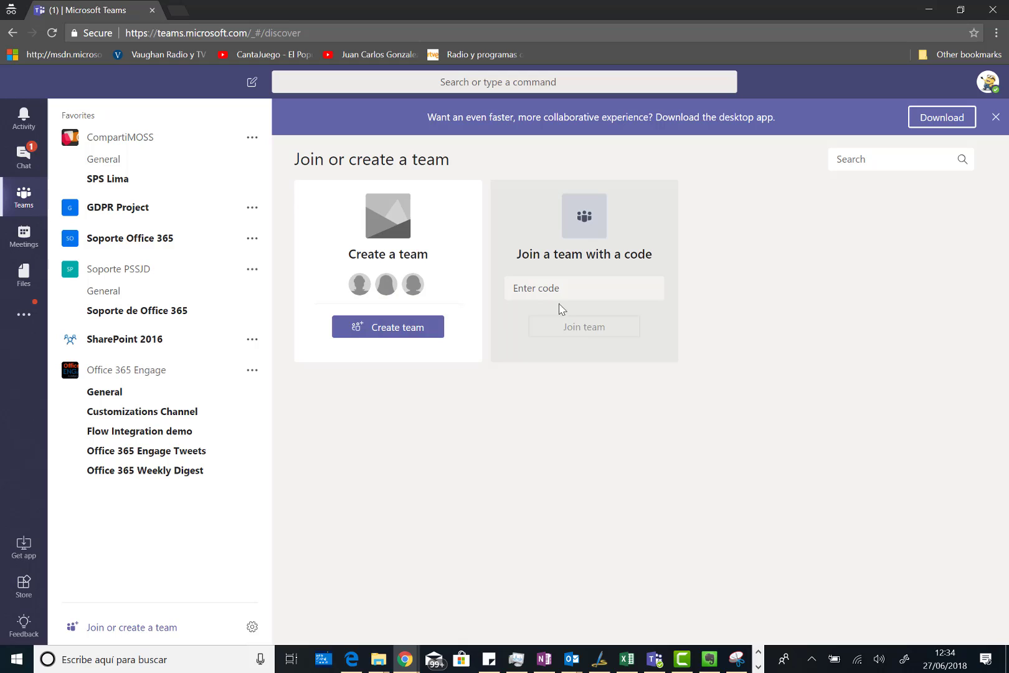
{"action": "left_click", "coordinate": [570, 286]}
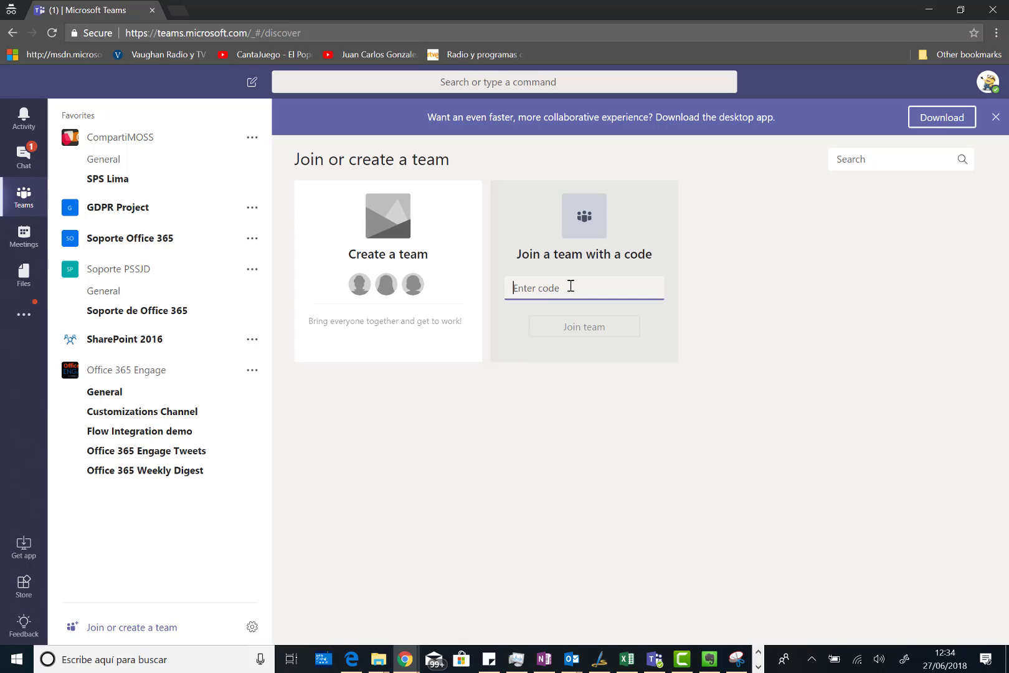
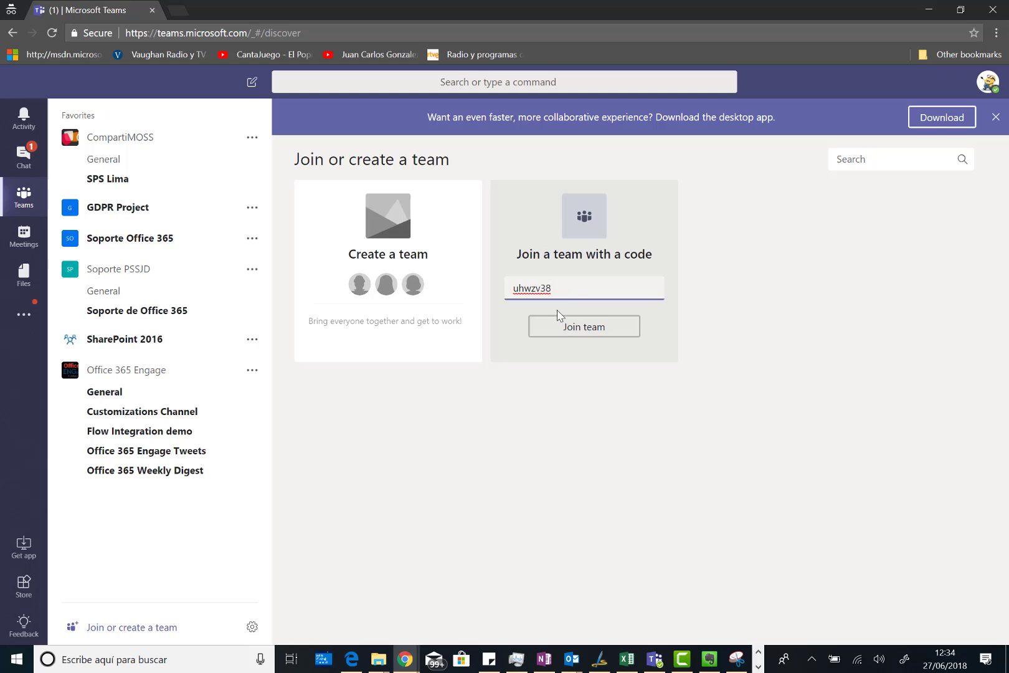
{"action": "left_click", "coordinate": [586, 336]}
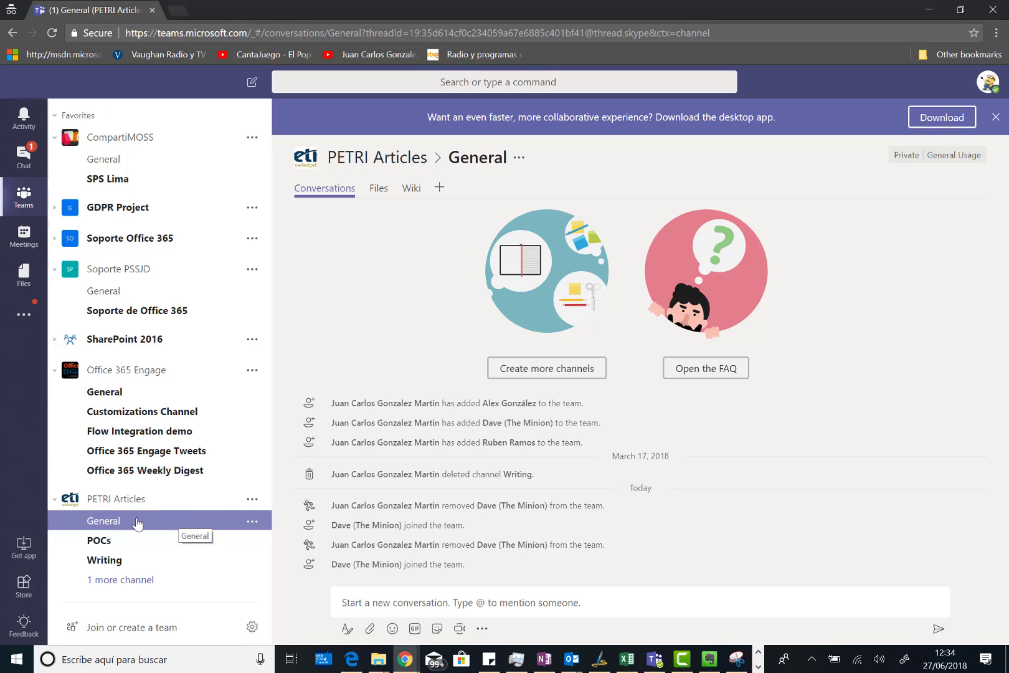
- Open the POCs channel listed under PETRI Articles in the sidebar
{"action": "left_click", "coordinate": [114, 542]}
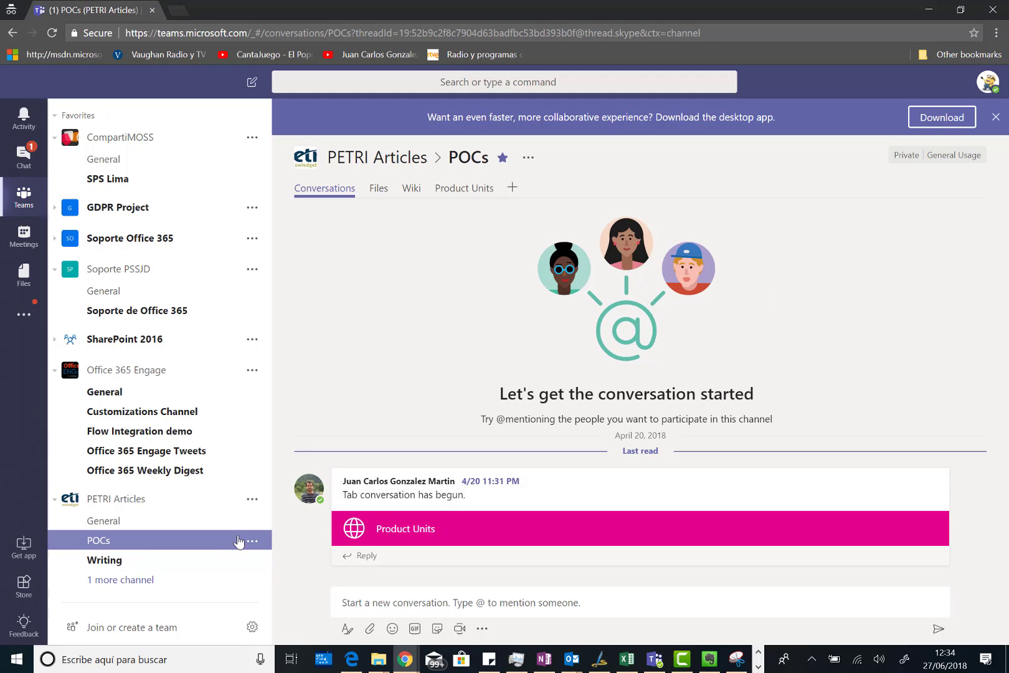